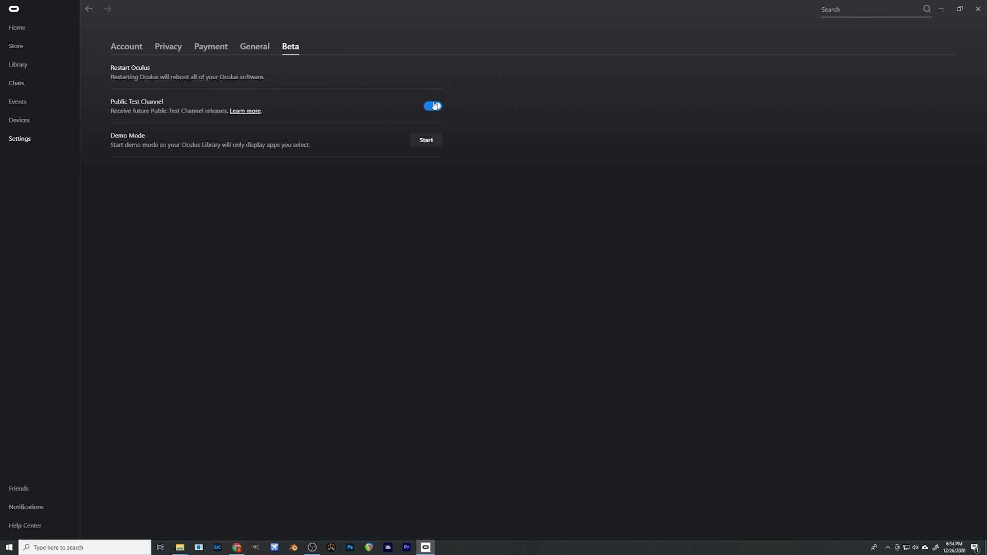
click(40, 509)
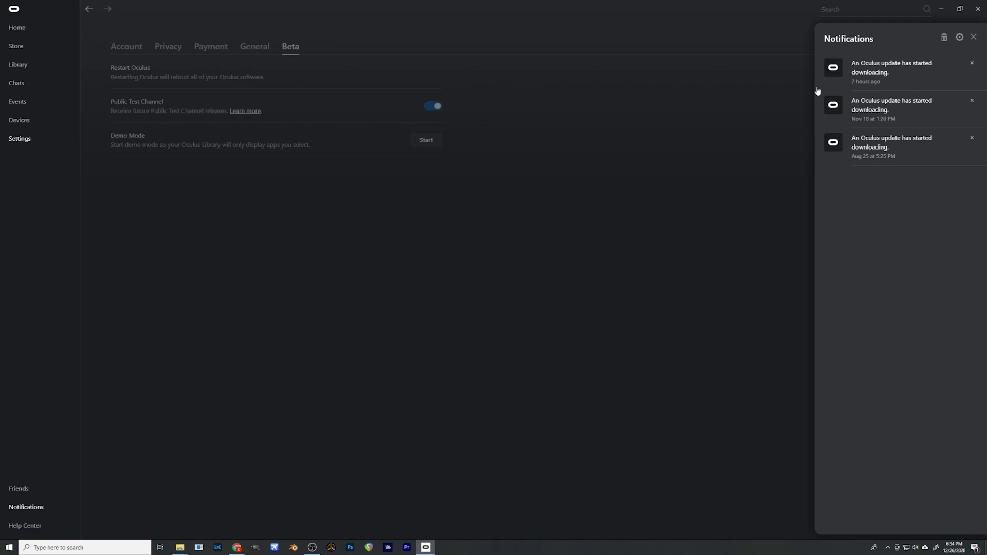
Close the notifications panel to return to Beta settings, Public Test Channel still enabled.
click(748, 102)
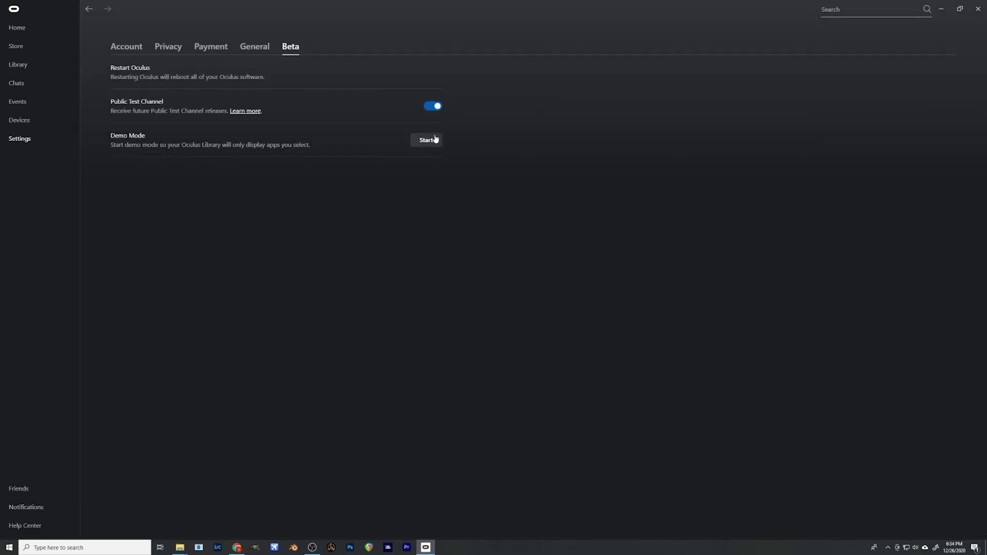